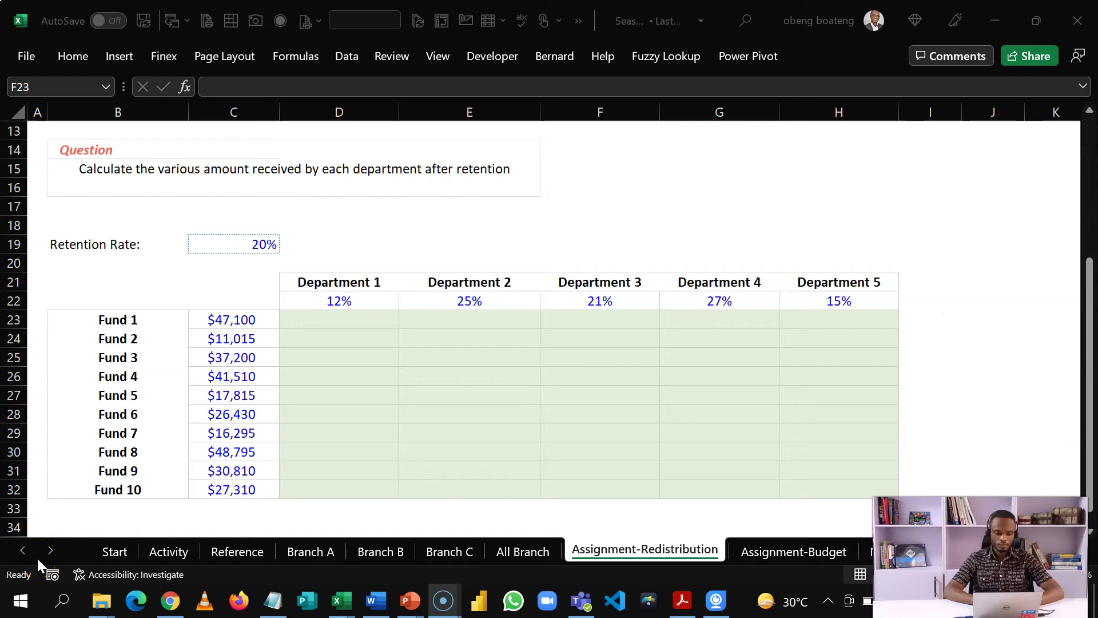
- Review the fund amounts in C23:C32 and the department percentages in D22:H22
left_click(352, 348)
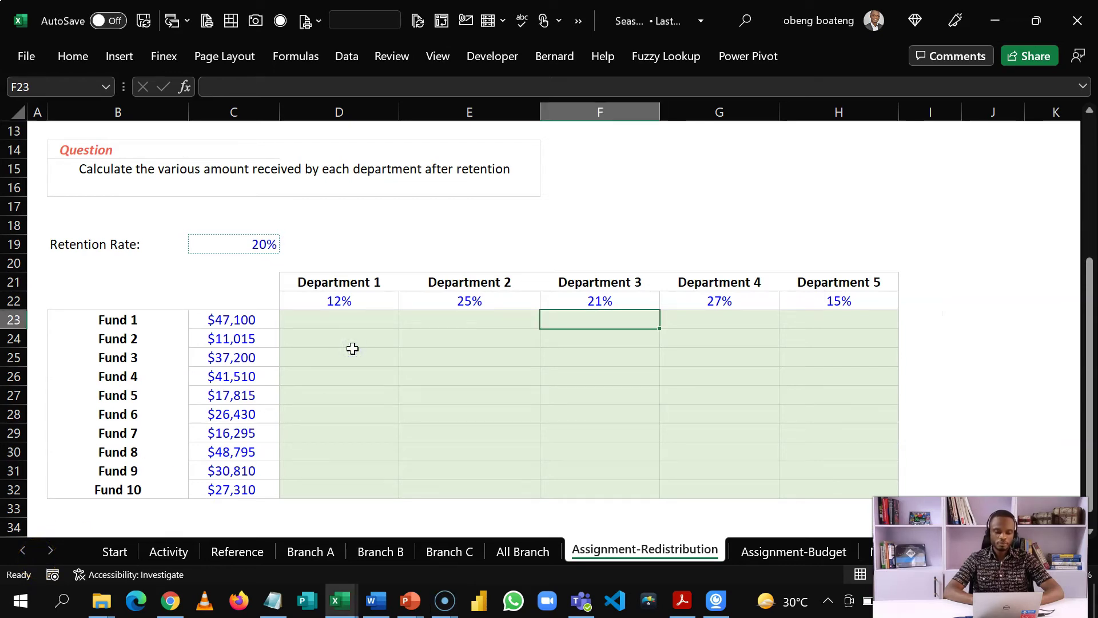
left_click(350, 327)
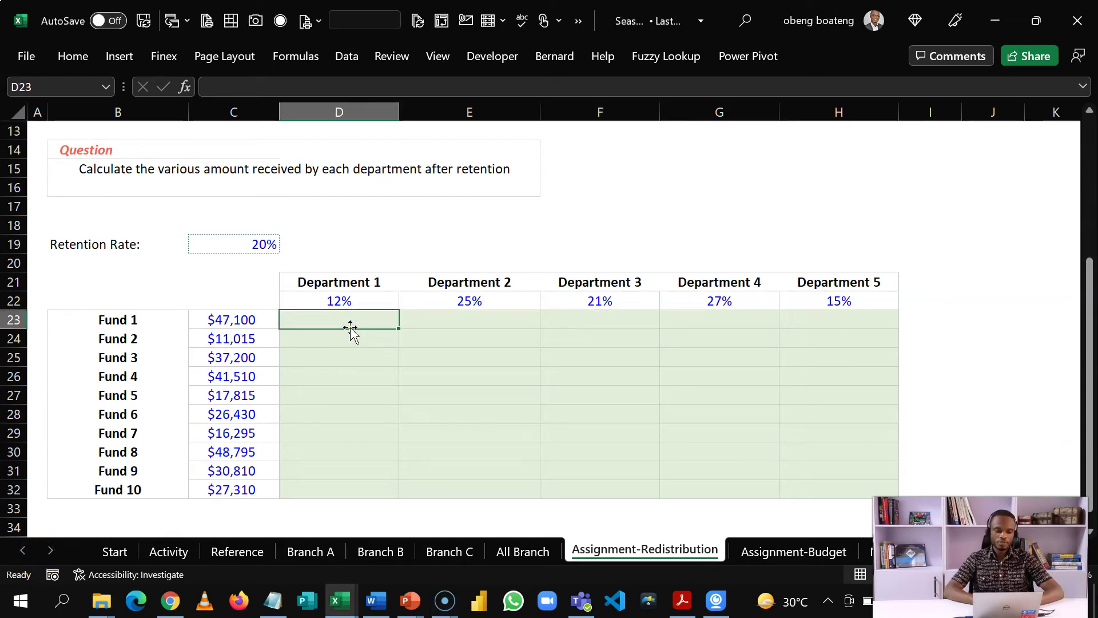
left_click_drag(241, 324, 235, 501)
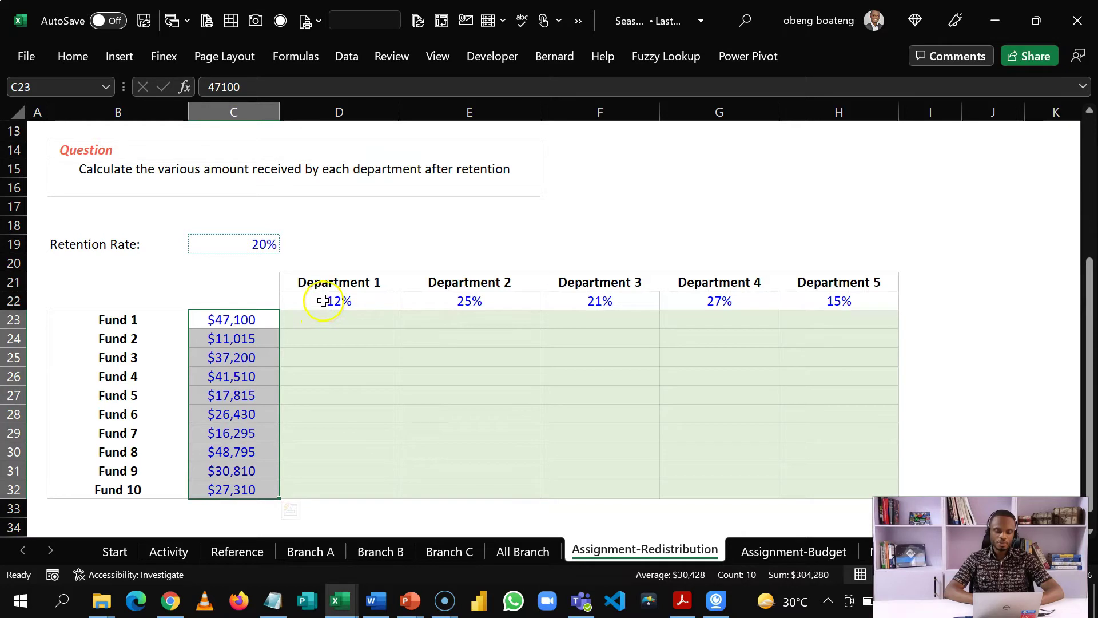
left_click_drag(338, 301, 812, 301)
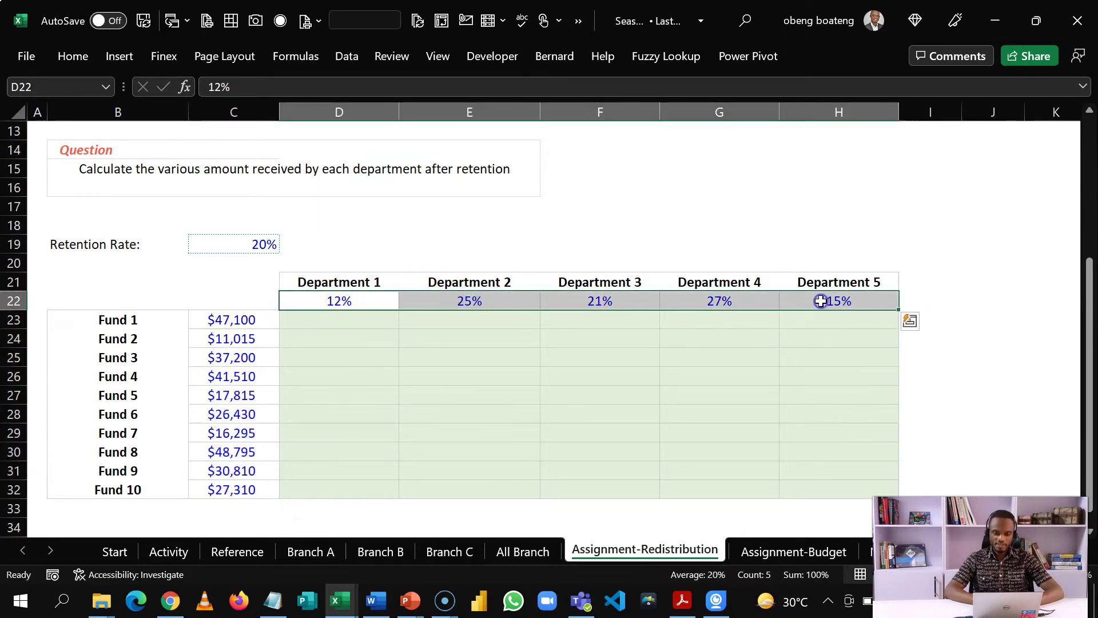
left_click(252, 324)
left_click(340, 300)
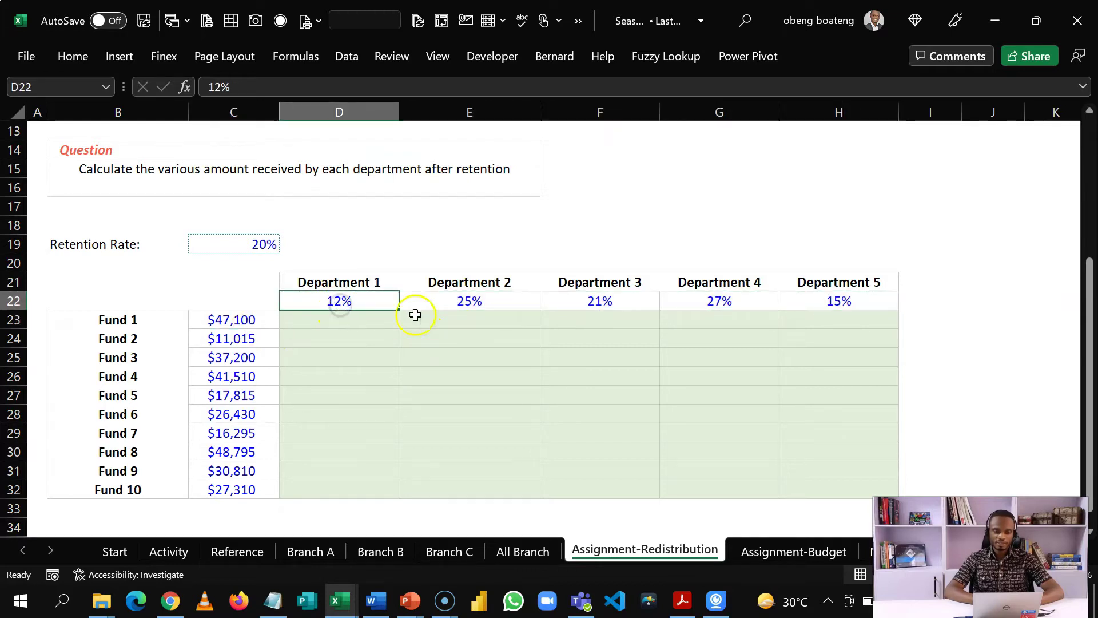
- Enter the formula =C23*(1-C19)*D22 in D23 for Department 1's share of Fund 1 after retention
left_click(356, 328)
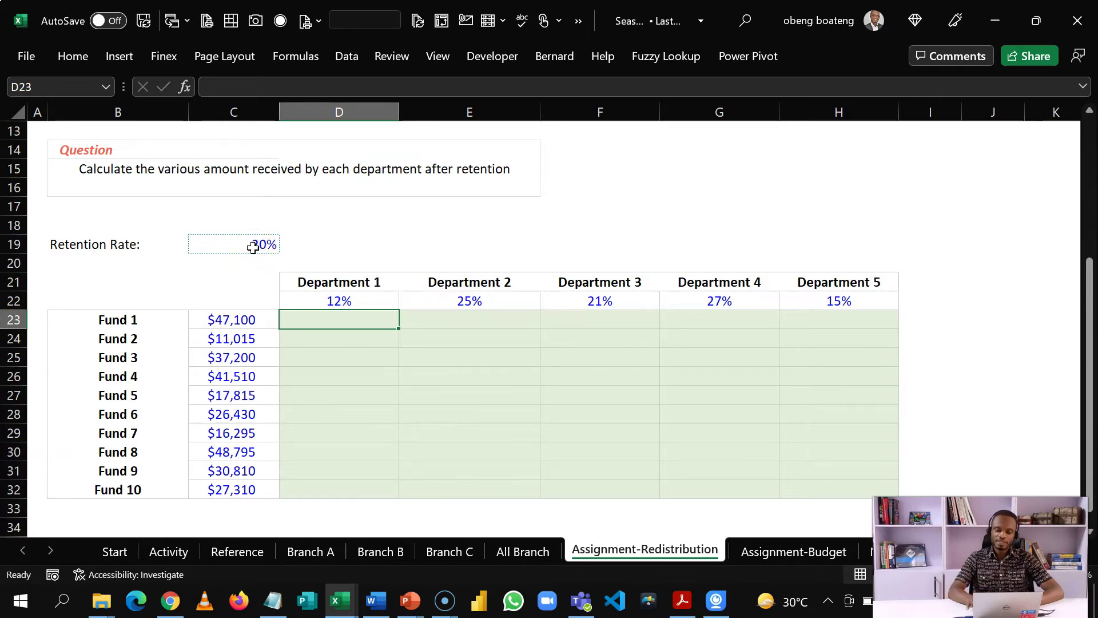
type("=")
key("Left")
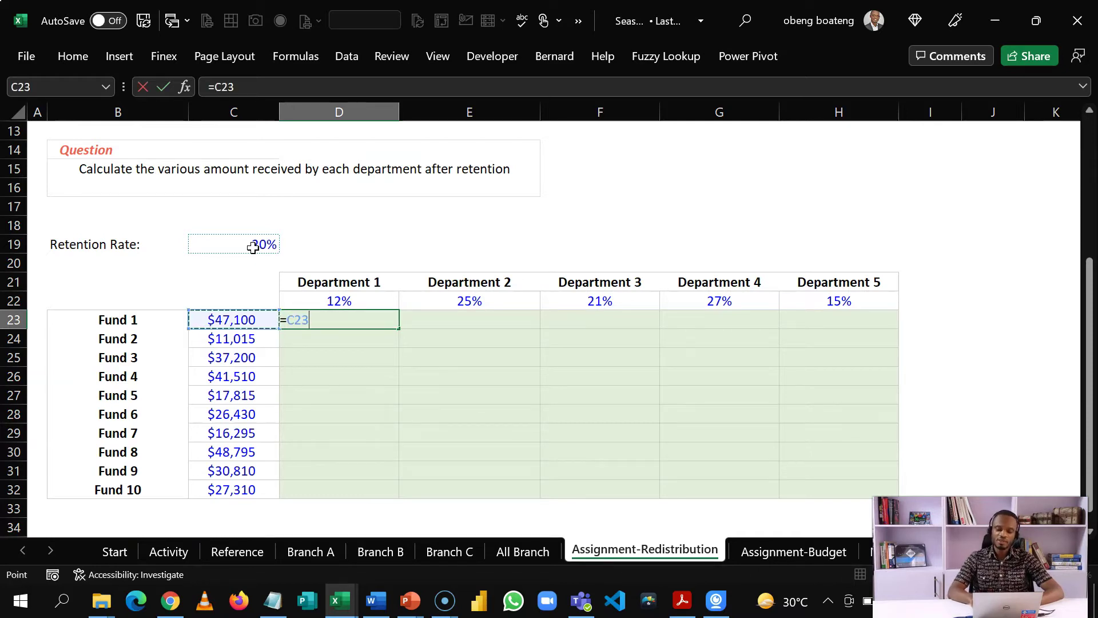
type("*(")
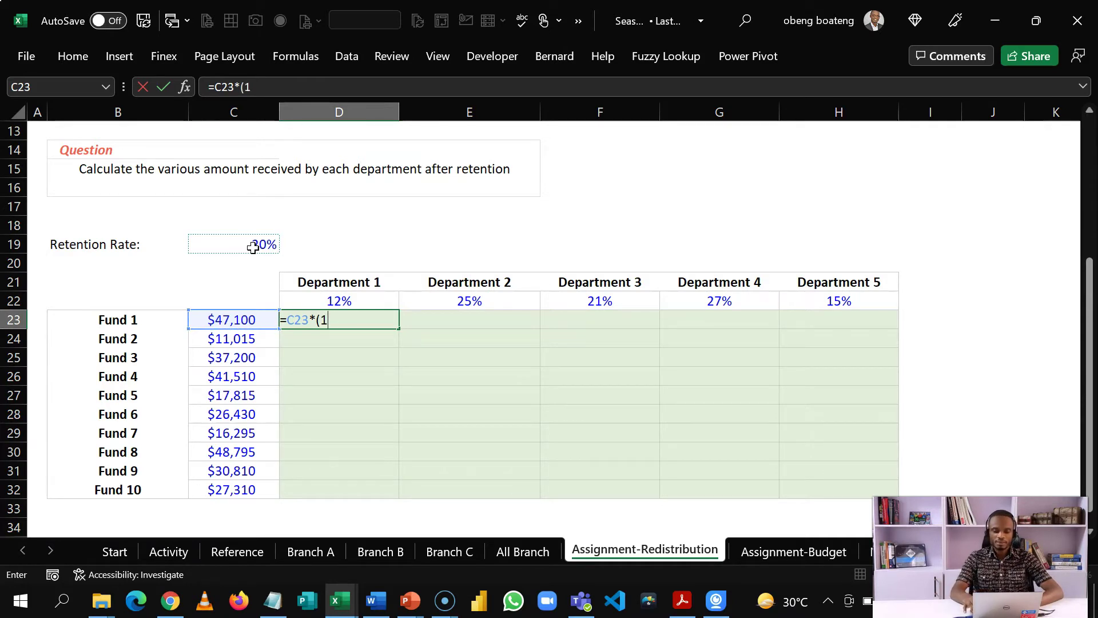
type("1-")
left_click(262, 241)
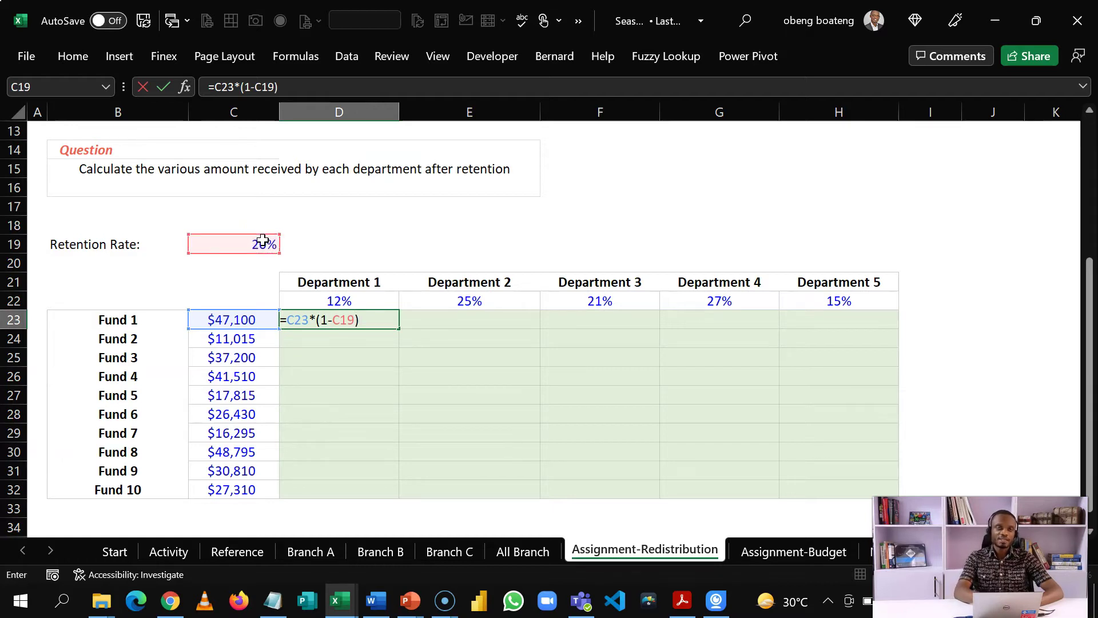
type(")*")
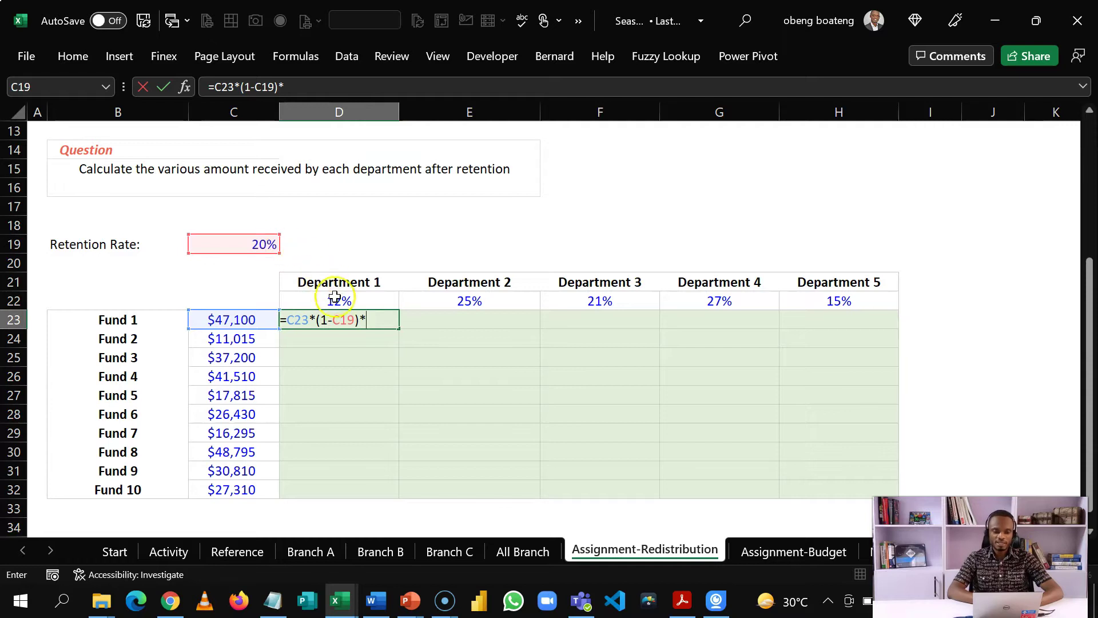
left_click(352, 303)
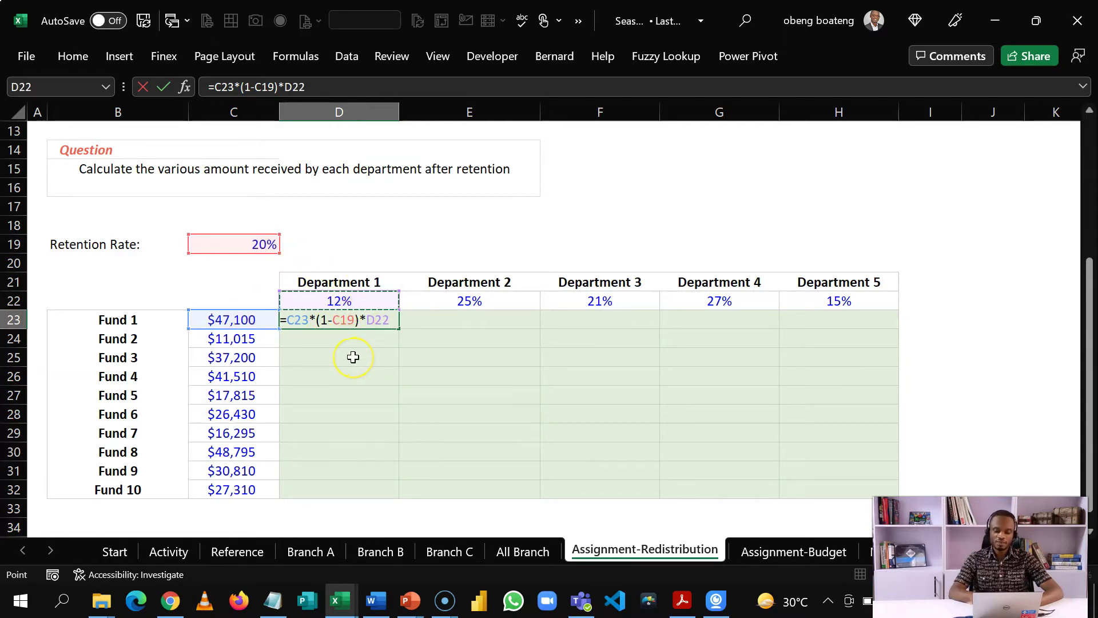
key("Return")
key("Up")
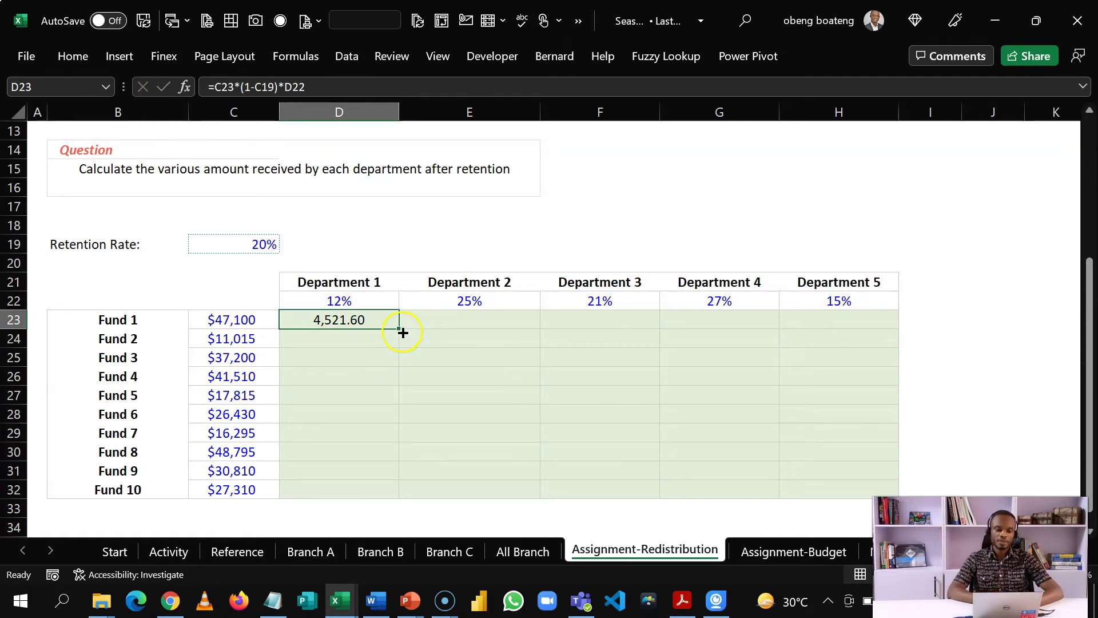
- Try filling the D23 formula across the whole block D23:H32, and undo the fill
left_click_drag(401, 332, 896, 491)
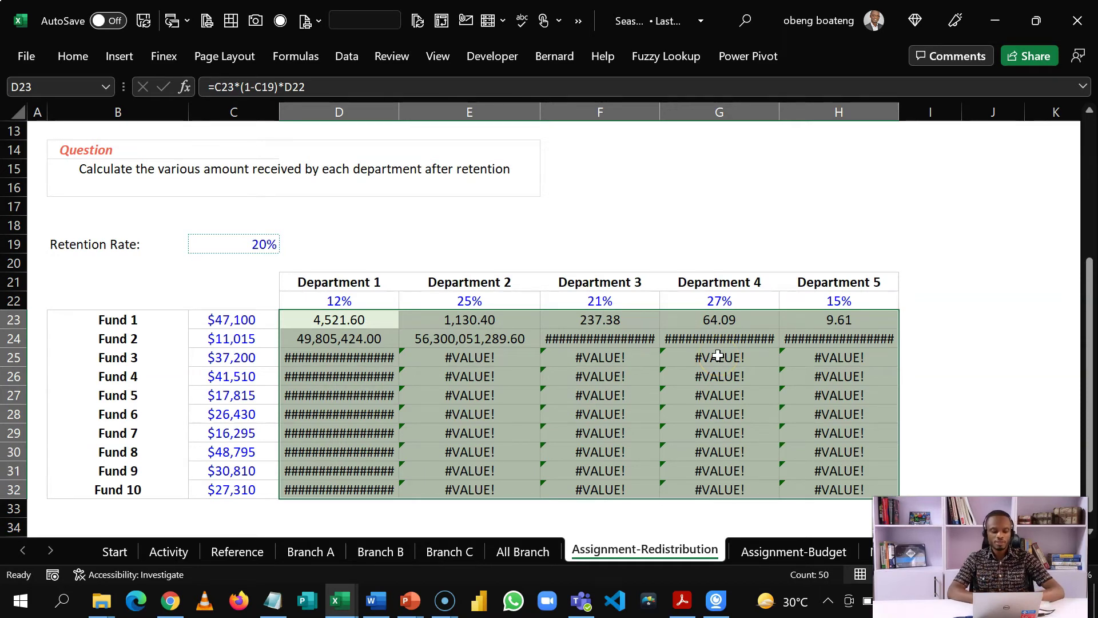
key("ctrl+z")
key("ctrl+z")
- Lock the references in D23's formula so it reads =$C23*(1-$C$19)*D$22
double_click(366, 319)
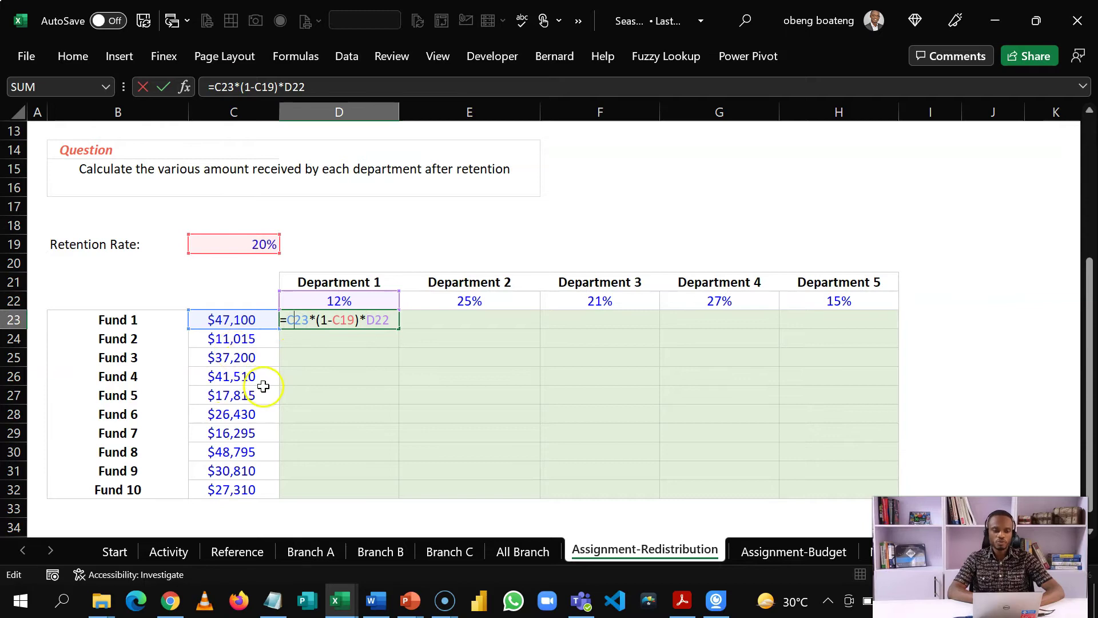
key("F4")
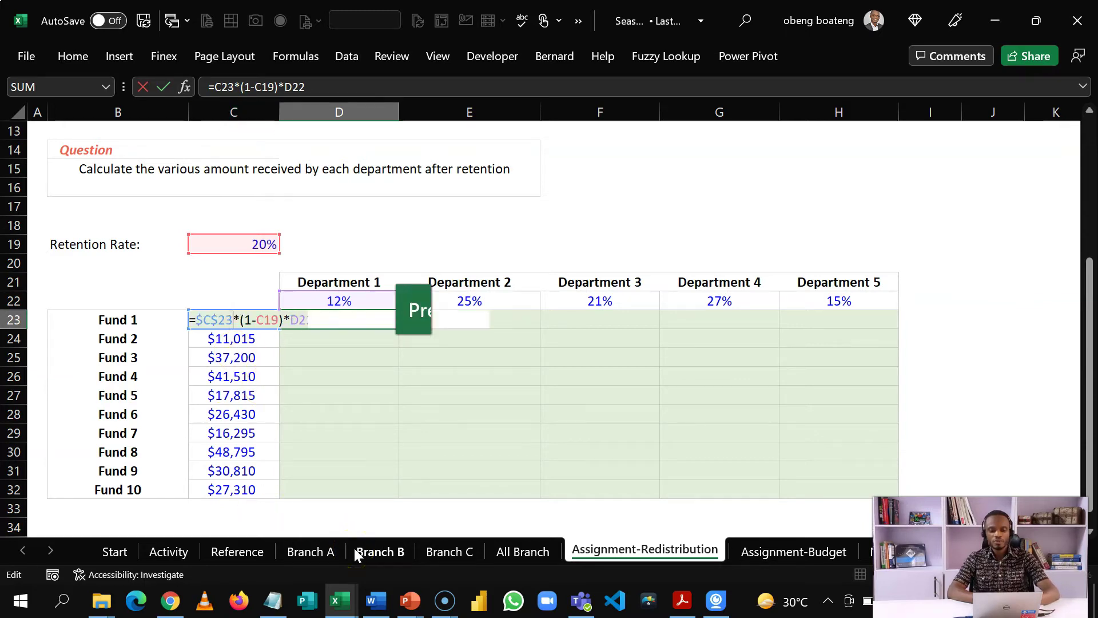
key("F4")
key("F4")
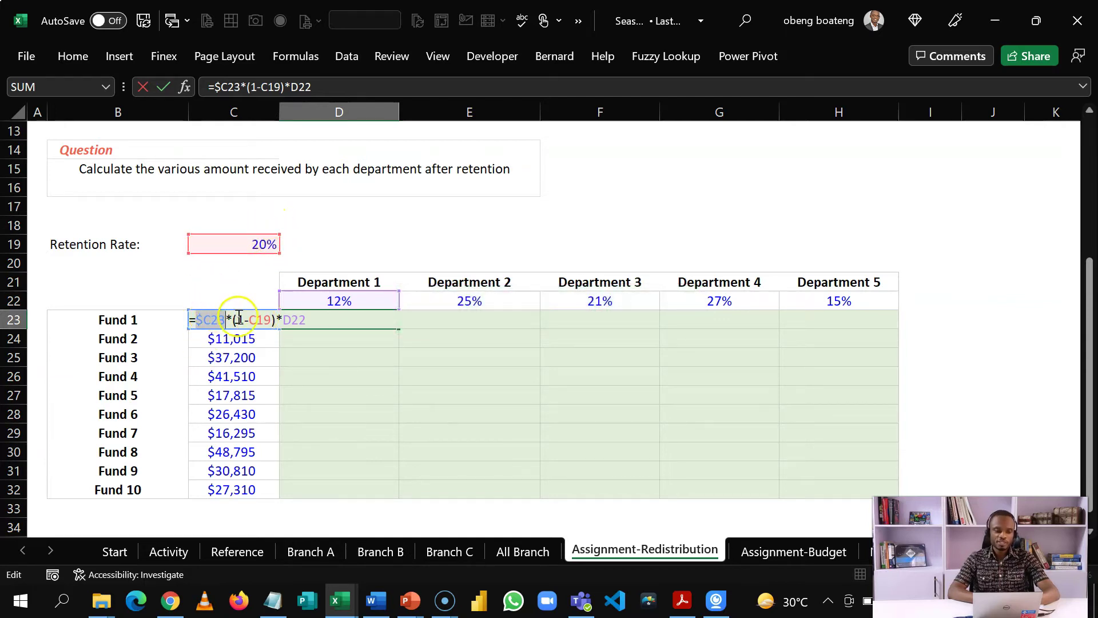
left_click(256, 321)
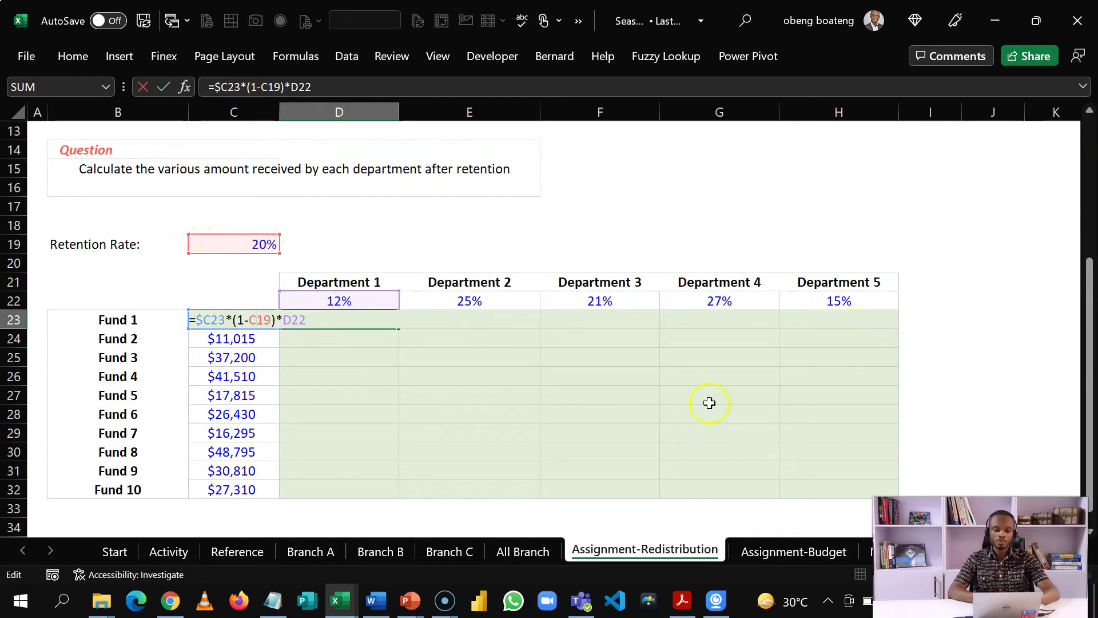
key("F4")
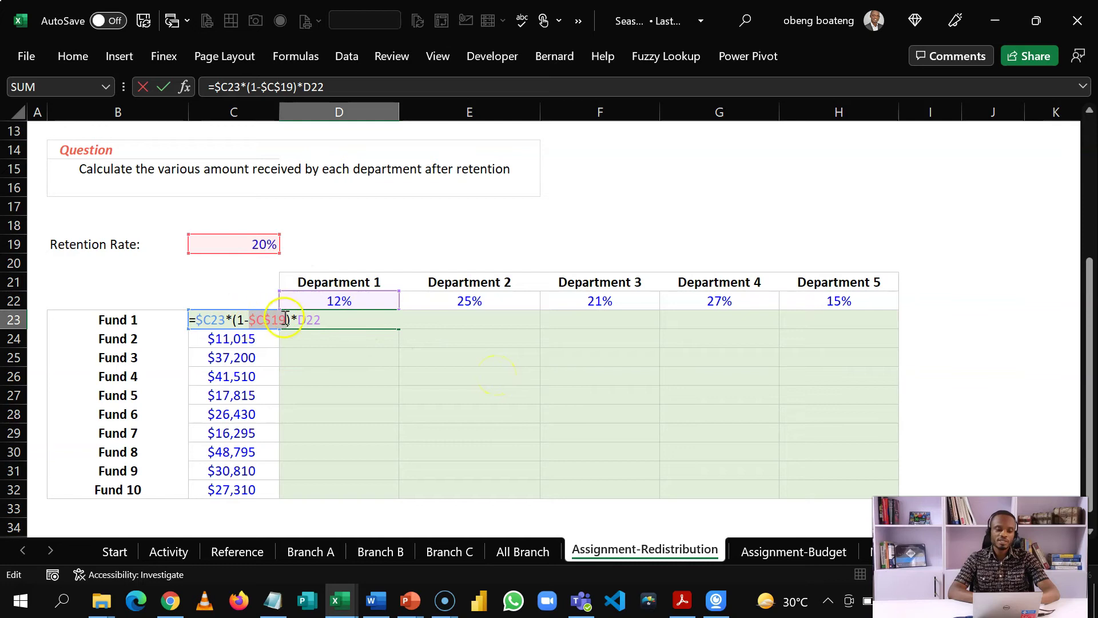
left_click(308, 319)
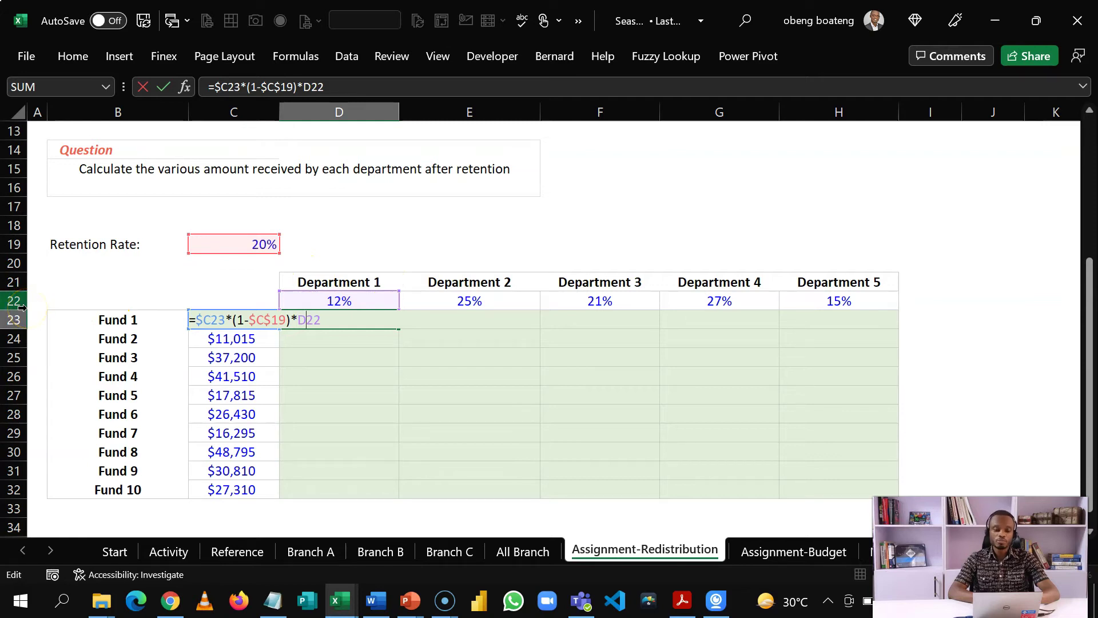
key("F4")
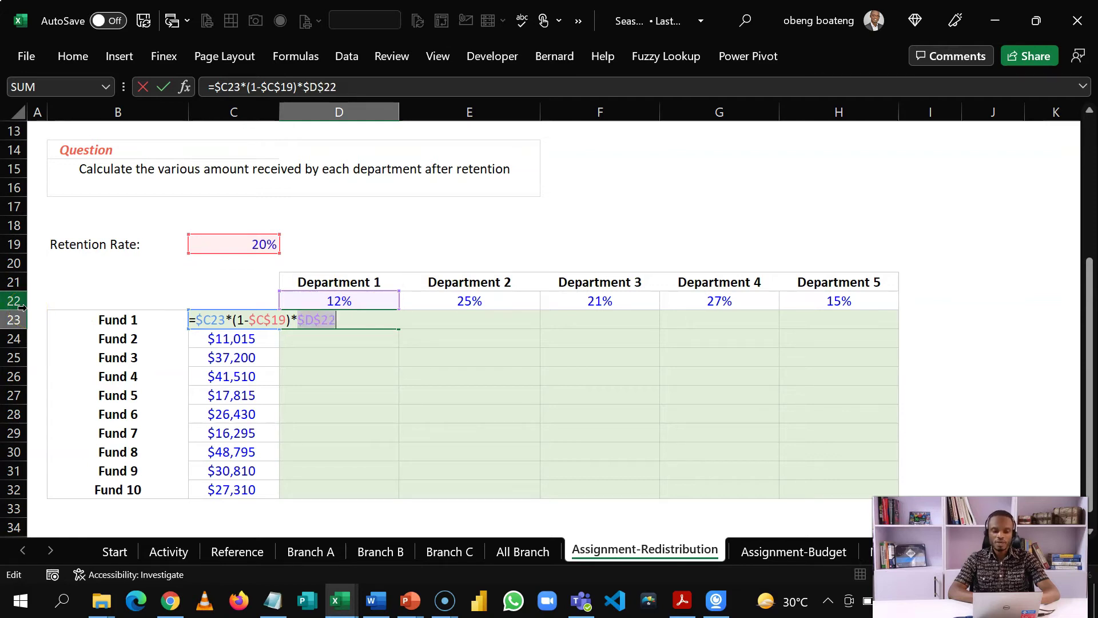
key("F4")
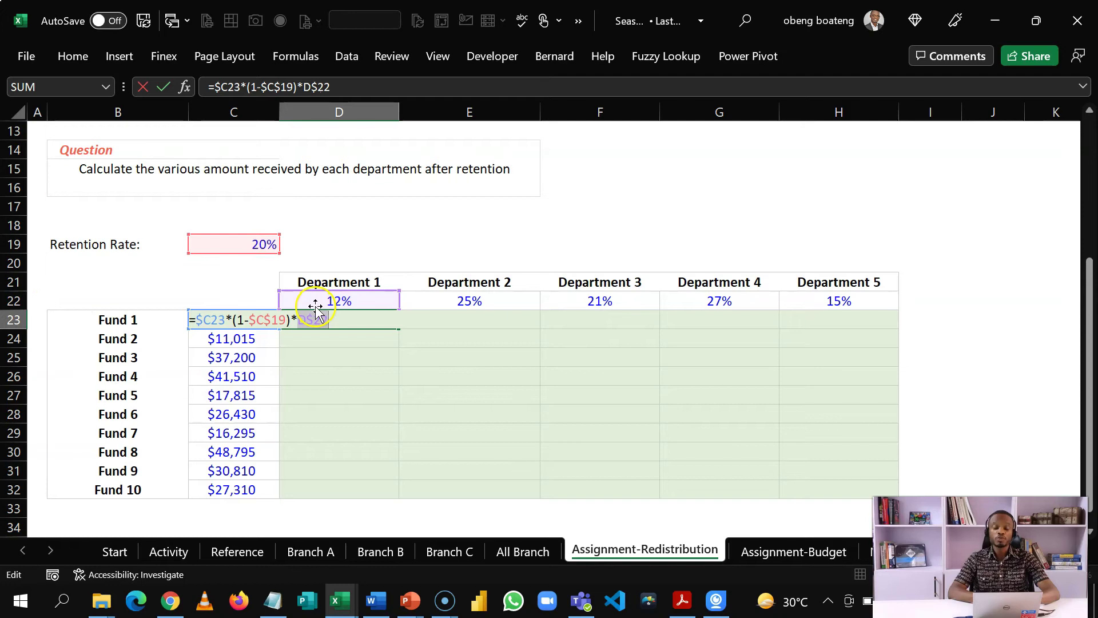
key("Return")
key("Up")
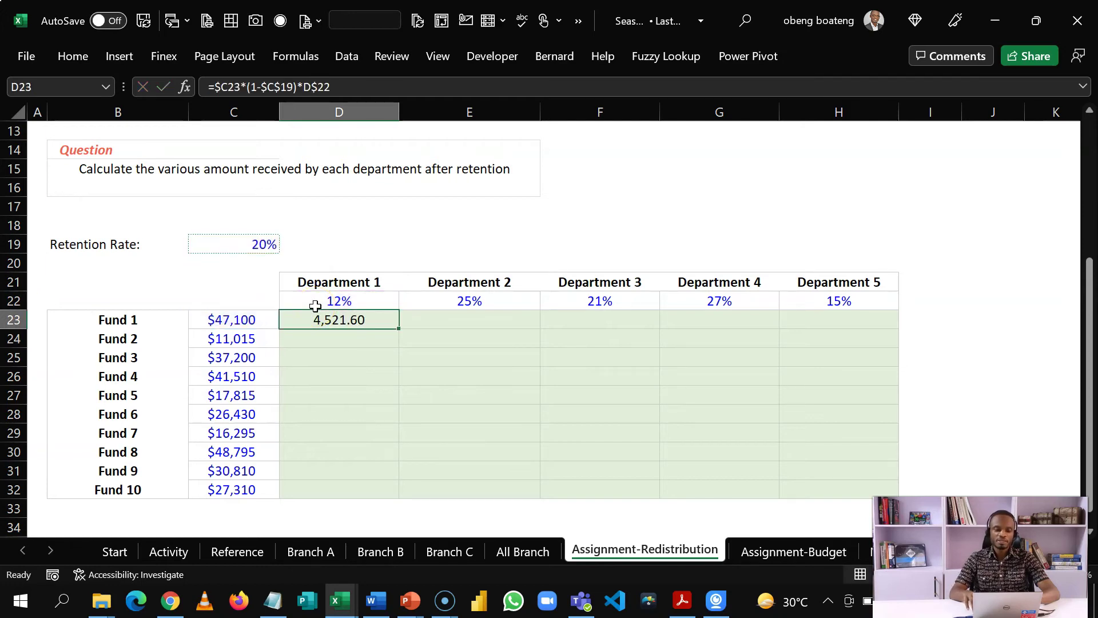
- Fill the D23 formula right through H23 for all five departments
key("shift+Right")
key("shift+Right")
key("shift+Right")
key("shift+Right")
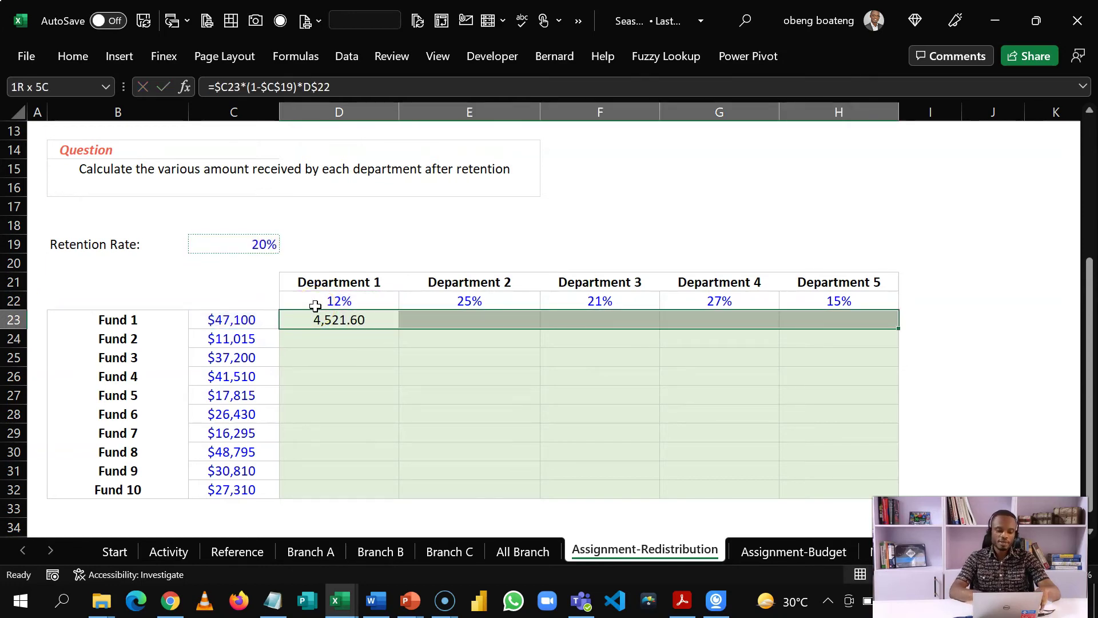
key("ctrl+r")
- Fill the row 23 formulas down through row 32, and clear the whole block D23:H32
key("shift+Down")
key("shift+Down")
key("shift+Down")
key("shift+Down")
key("shift+Down")
key("shift+Down")
key("shift+Down")
key("shift+Down")
key("shift+Down")
key("ctrl+d")
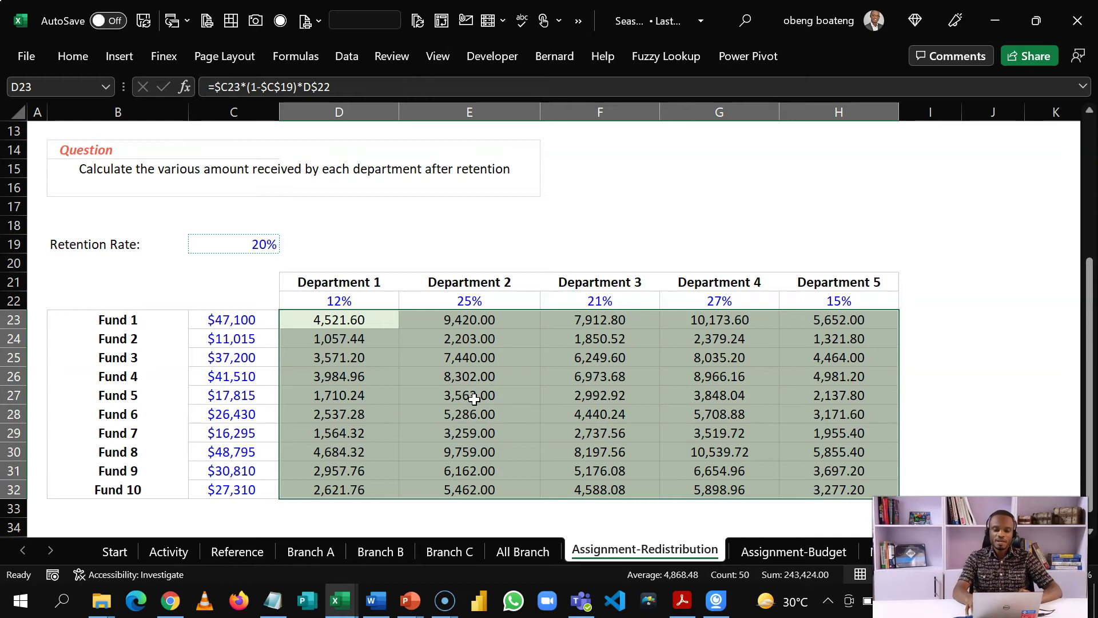
key("Delete")
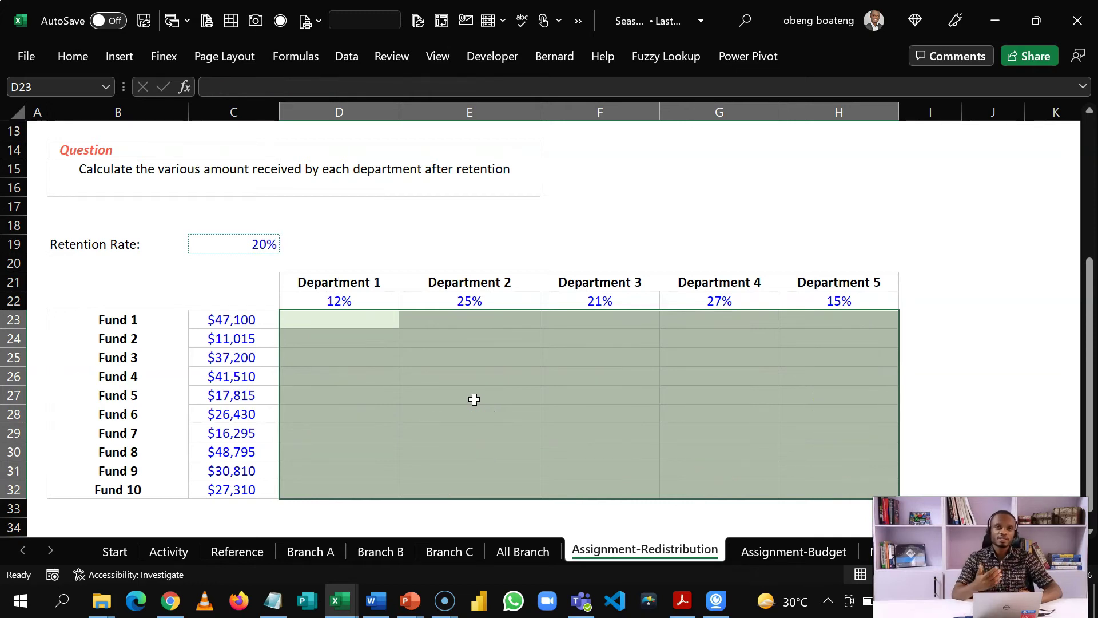
- Enter the single array formula =C23:C32*(1-C19)*D22:H22 in D23 to cover all funds and departments
left_click(341, 321)
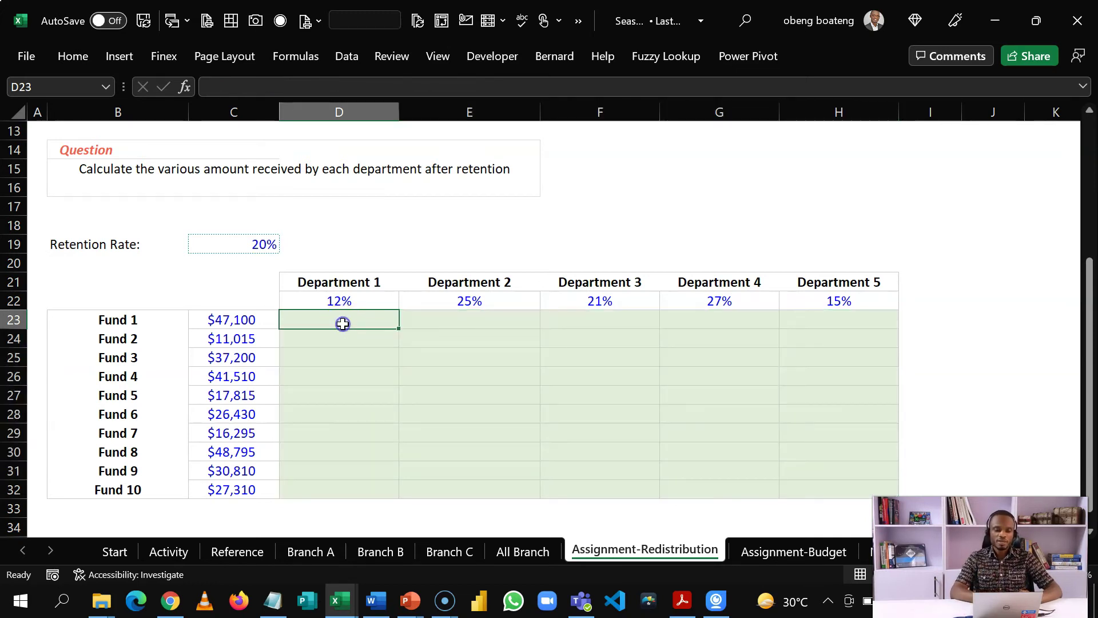
type("=")
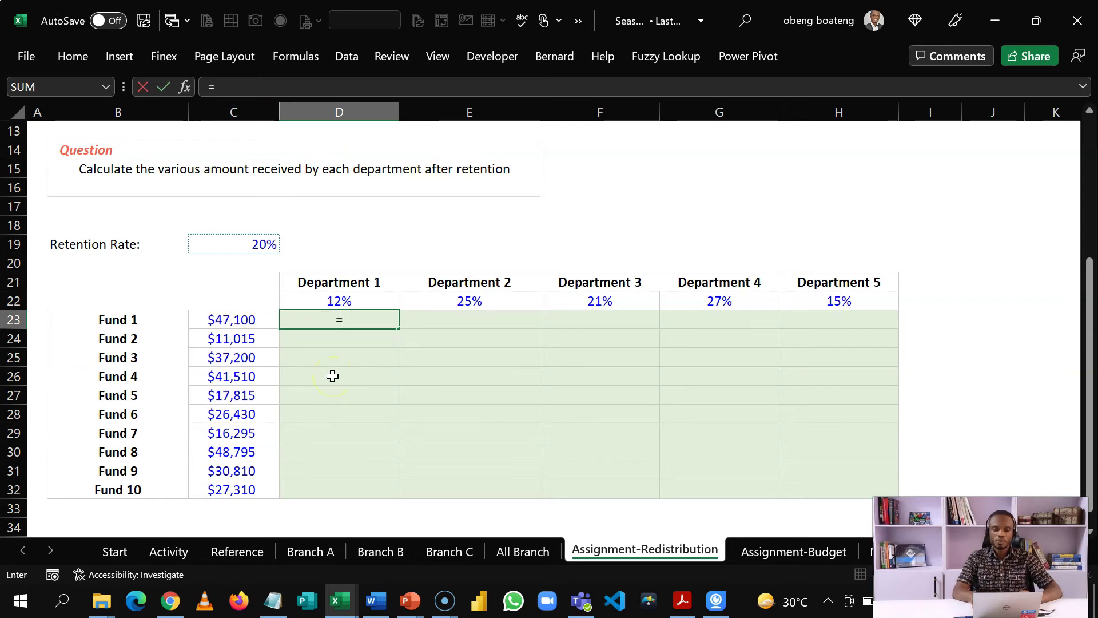
key("Left")
key("shift+Down")
key("shift+Down")
key("shift+Down")
key("shift+Down")
key("shift+Down")
key("shift+Down")
key("shift+Down")
key("shift+Down")
key("shift+Down")
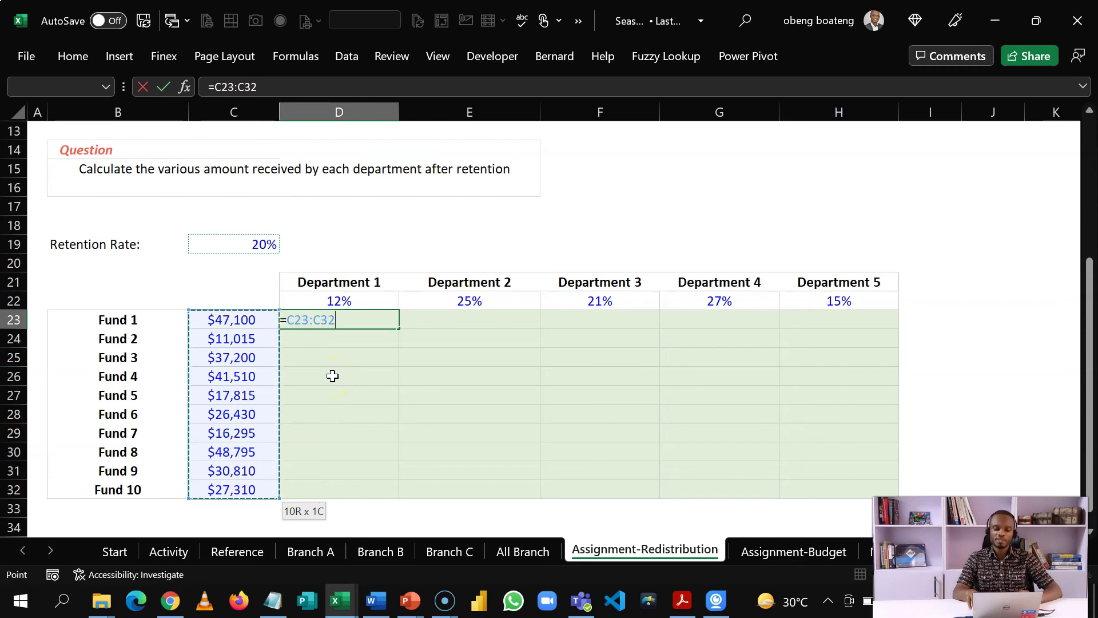
type("*(")
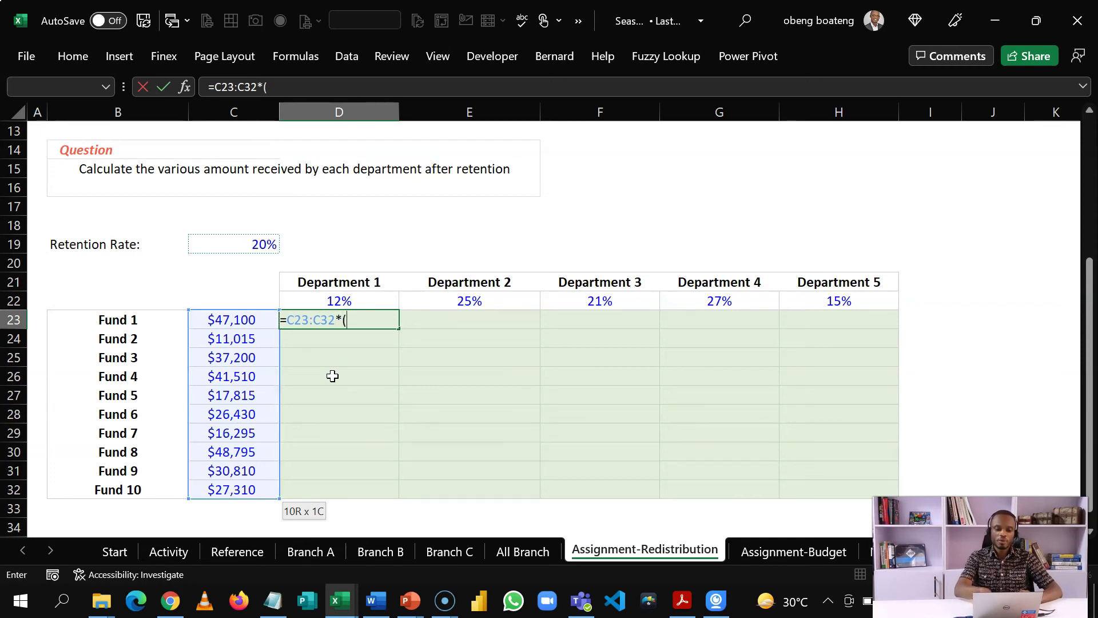
type("1-")
left_click(267, 240)
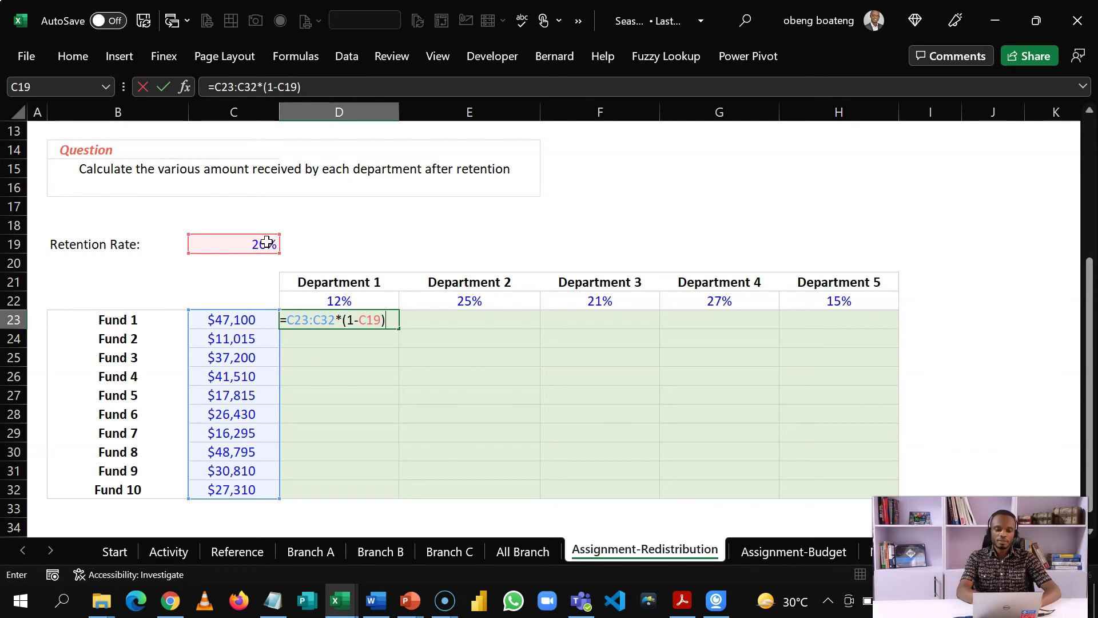
left_click(339, 298)
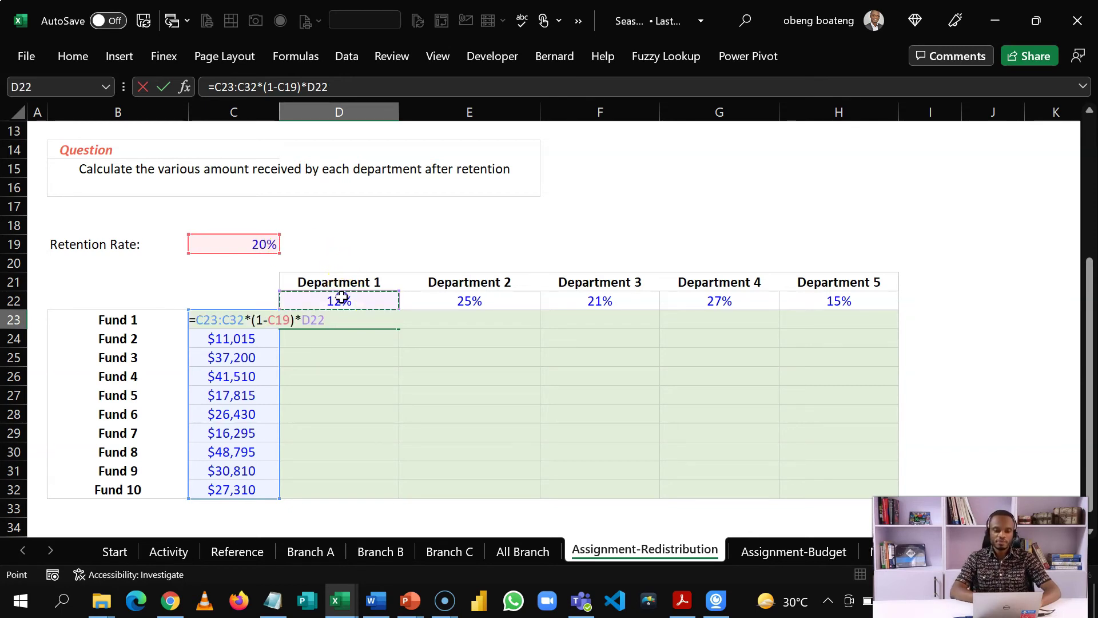
key("shift+Right")
key("shift+Right")
key("shift+Right")
key("shift+Right")
key("shift+Right")
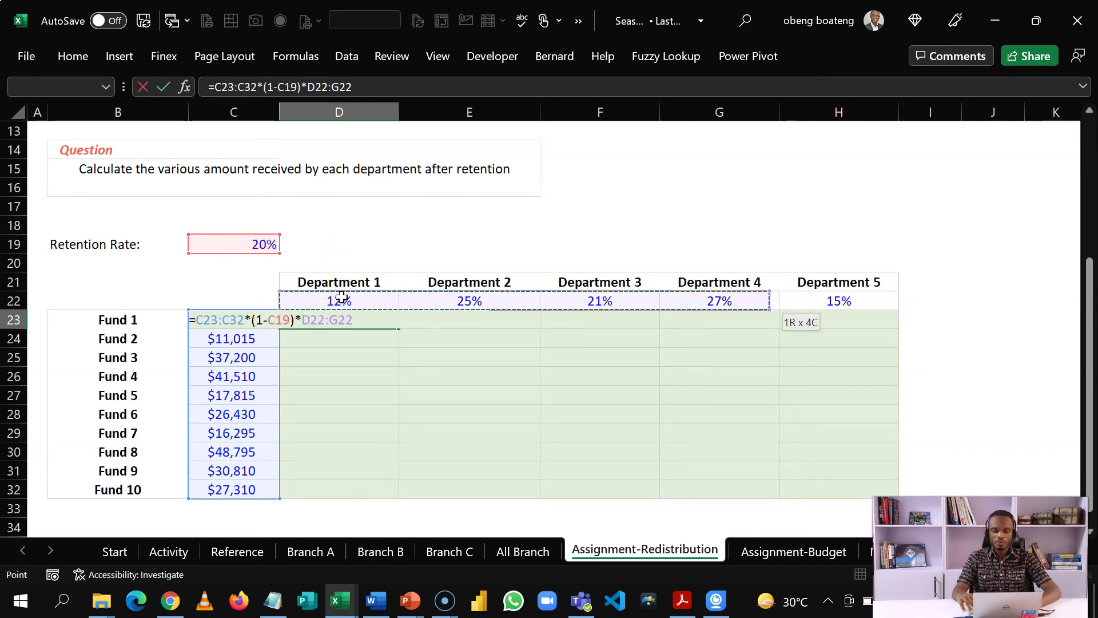
key("shift+Left")
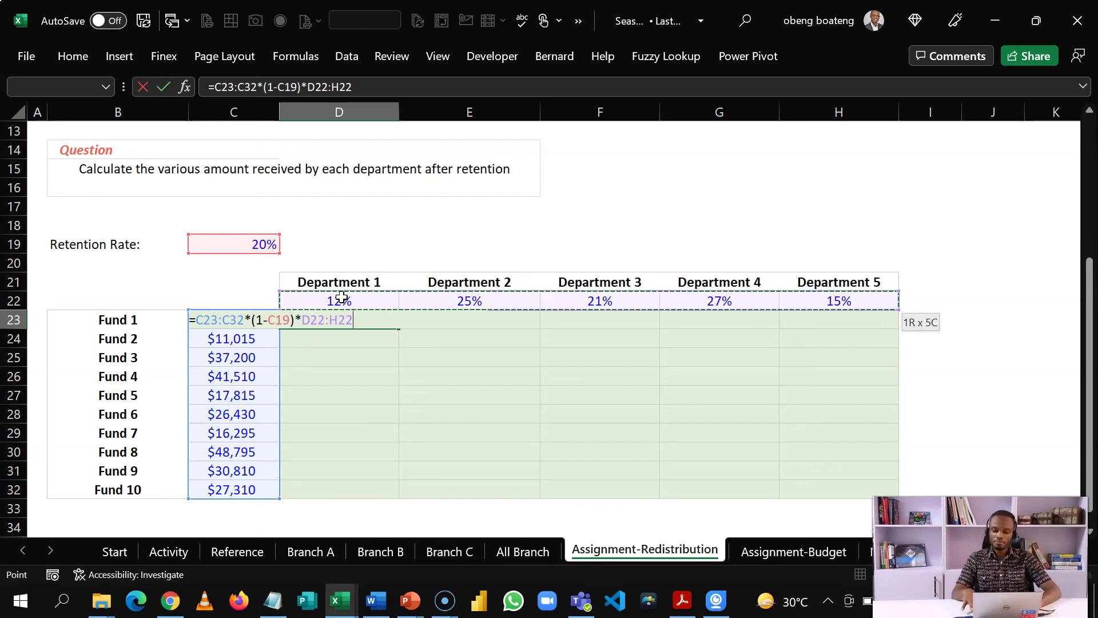
key("Return")
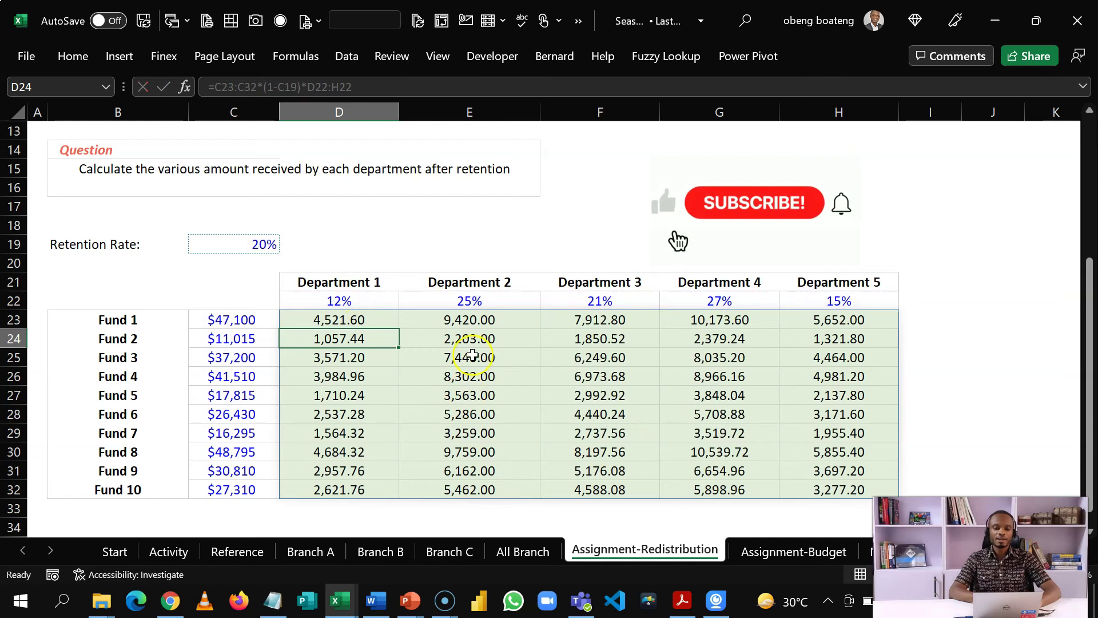